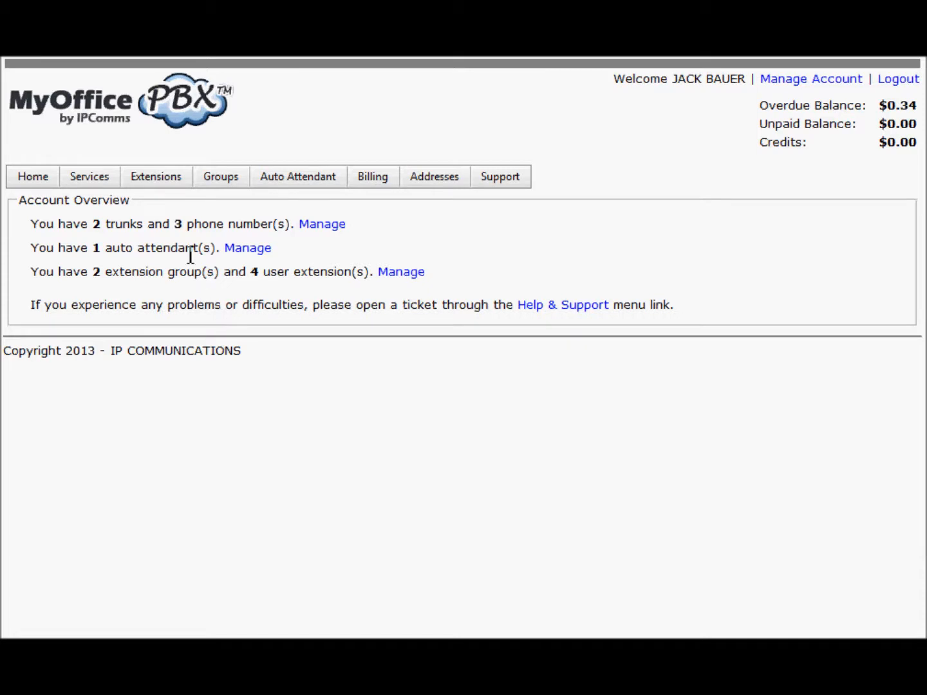
Start adding a new extension of the type User Group
{"action": "mouse_move", "coordinate": [166, 185]}
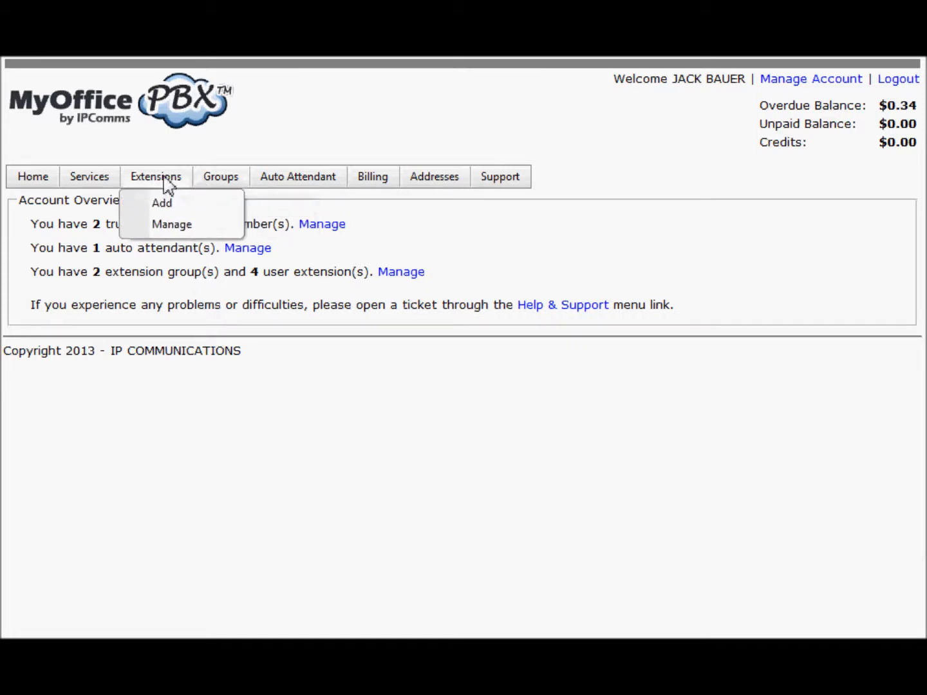
{"action": "left_click", "coordinate": [185, 204]}
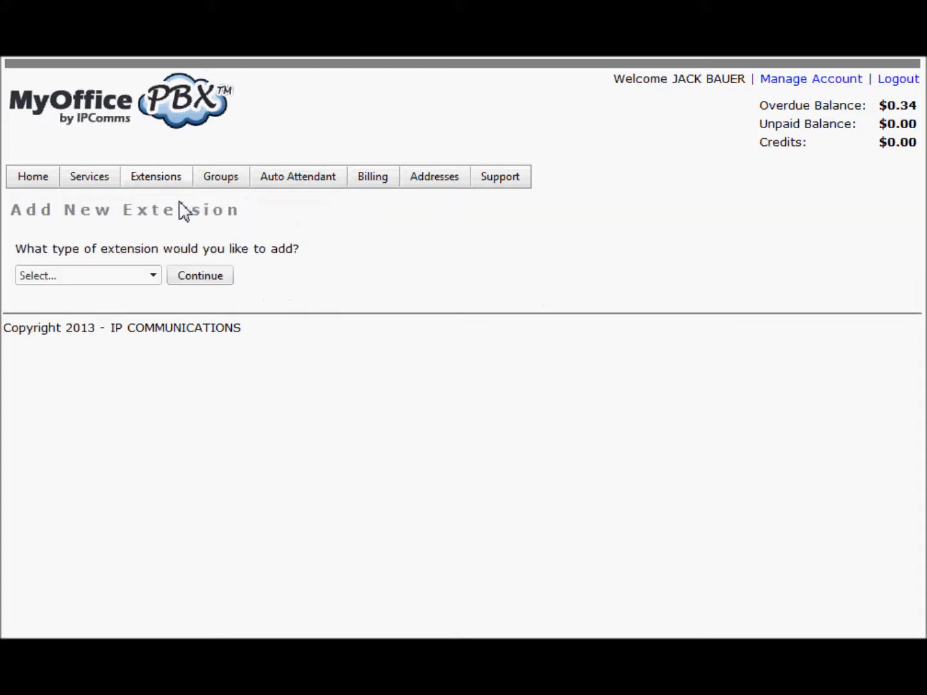
{"action": "left_click", "coordinate": [154, 277]}
{"action": "left_click", "coordinate": [108, 330]}
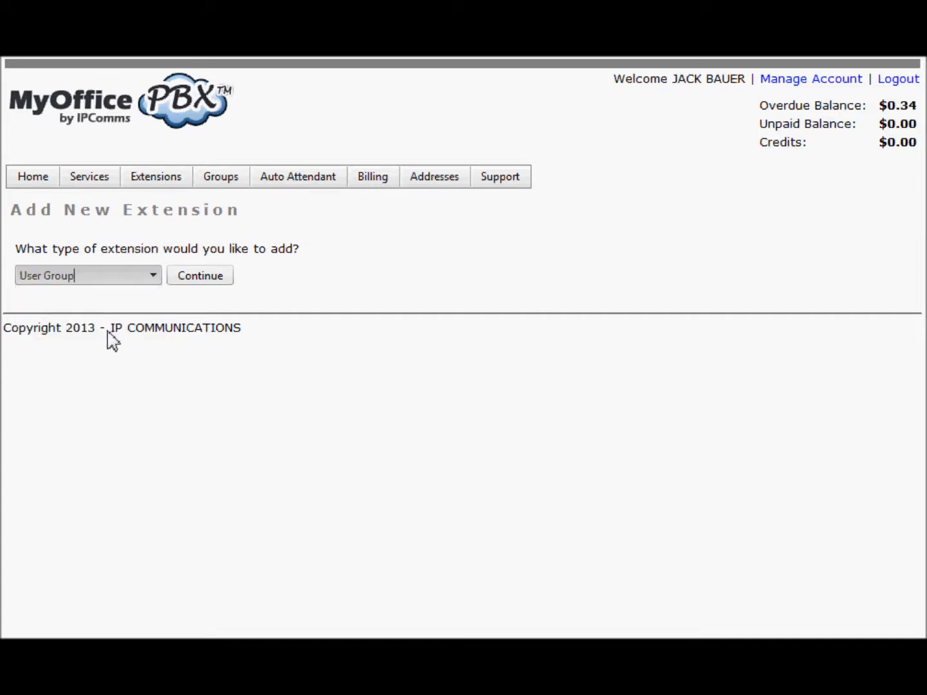
{"action": "left_click", "coordinate": [201, 277]}
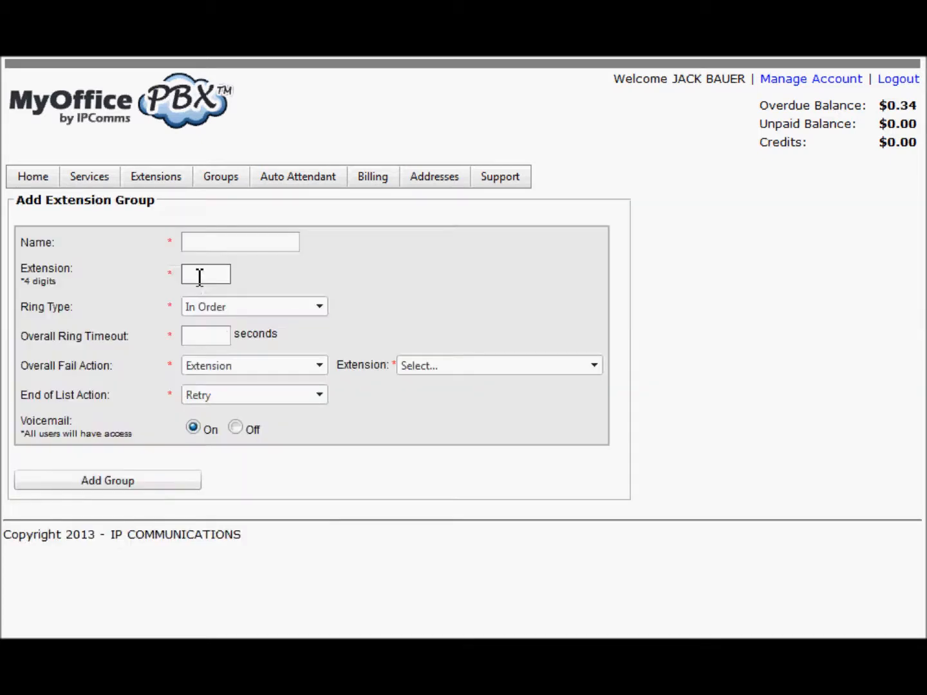
Name the new extension group Technical and give it extension 7308
{"action": "left_click", "coordinate": [209, 244]}
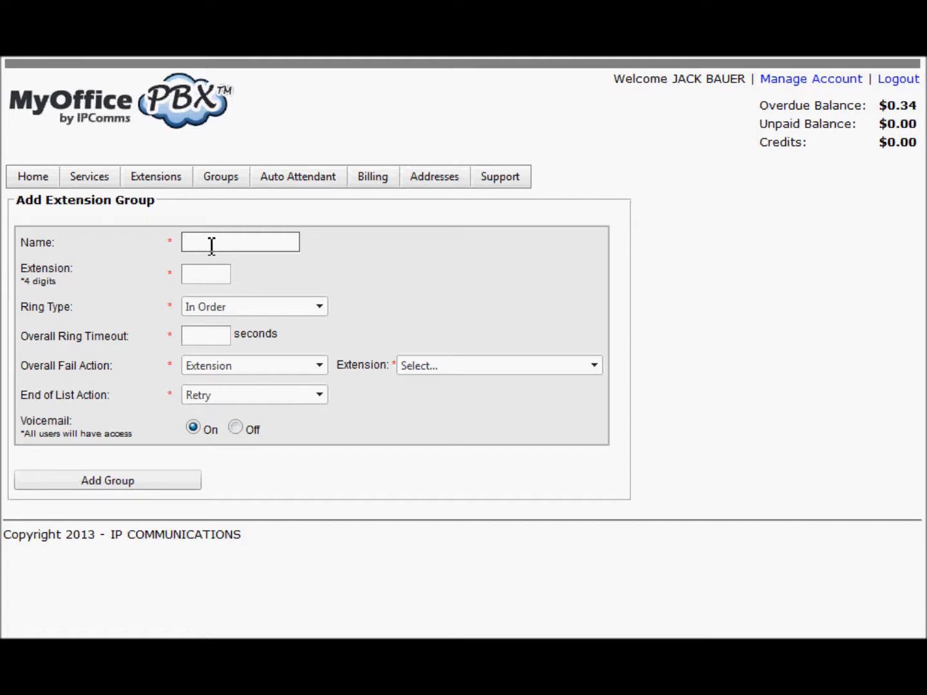
{"action": "type", "text": "Technical"}
{"action": "left_click", "coordinate": [219, 275]}
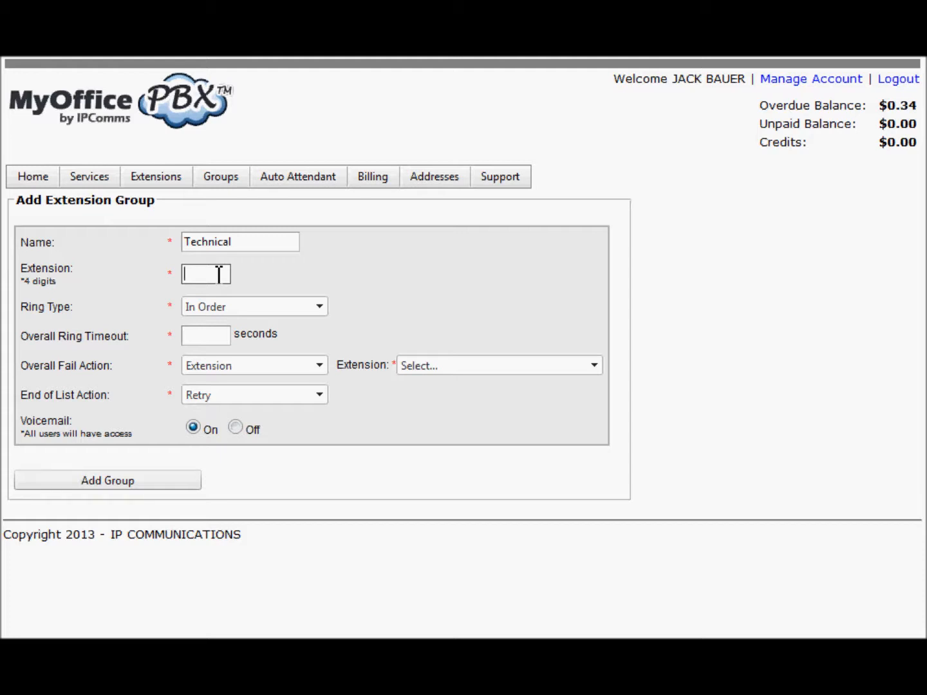
{"action": "type", "text": "7308"}
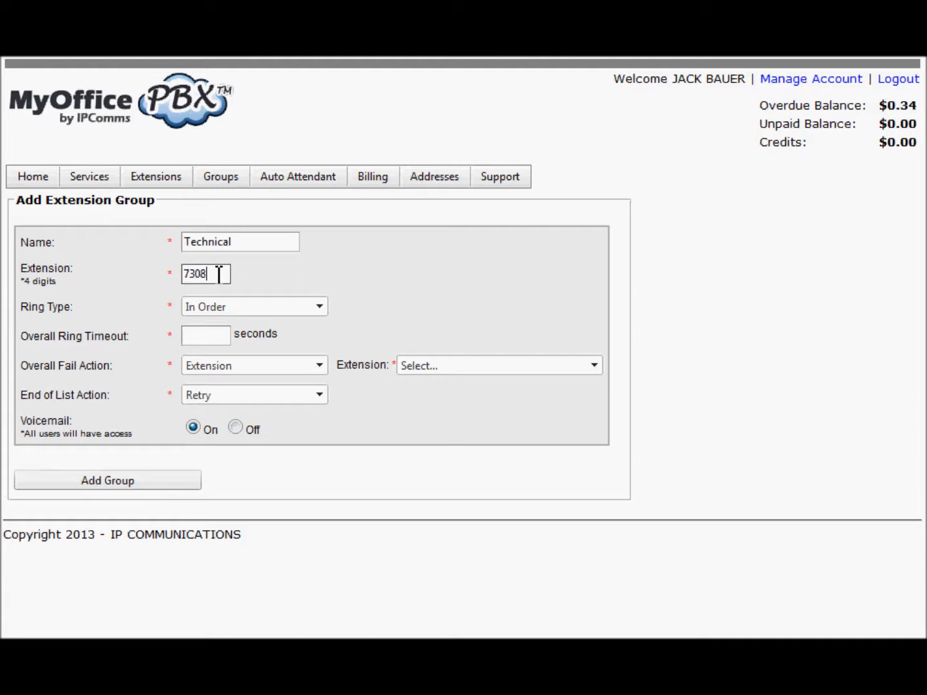
Set the group's ring type to Round Robin and its overall ring timeout to 30 seconds
{"action": "left_click", "coordinate": [320, 309]}
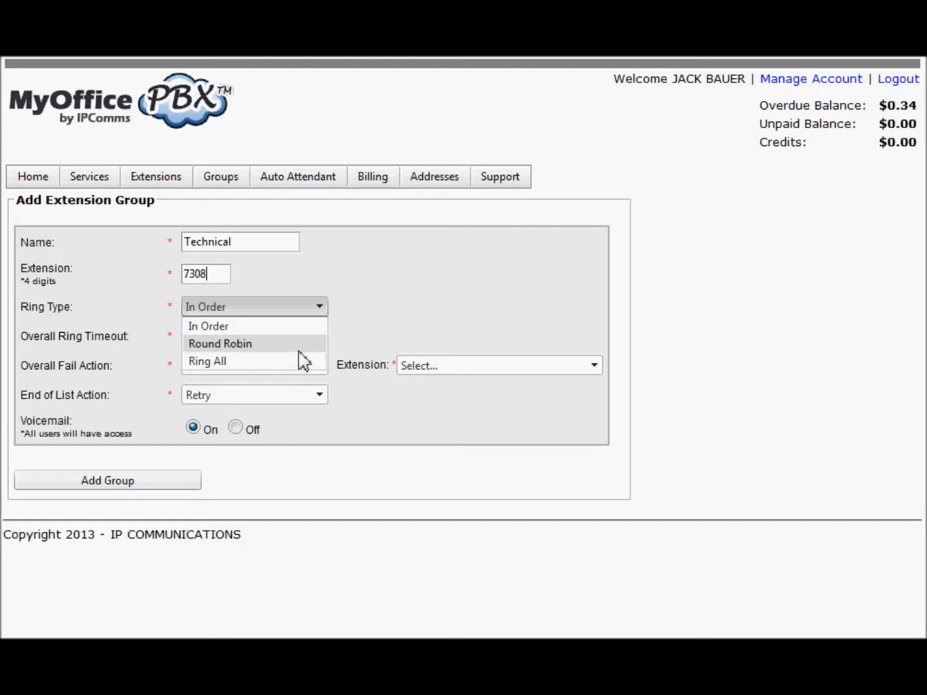
{"action": "left_click", "coordinate": [298, 350]}
{"action": "left_click", "coordinate": [226, 340]}
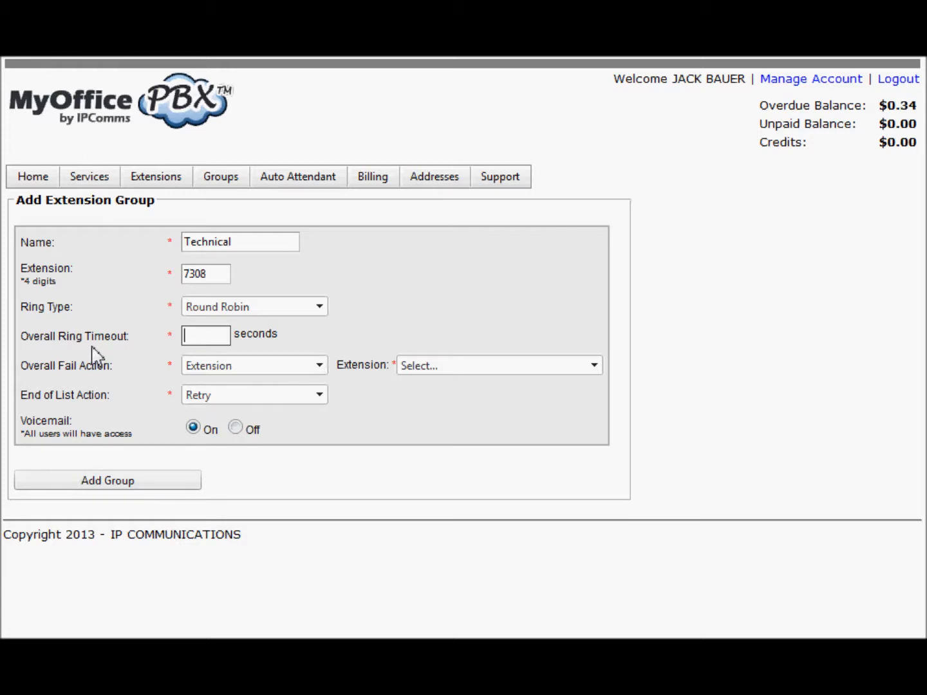
{"action": "left_click", "coordinate": [219, 335]}
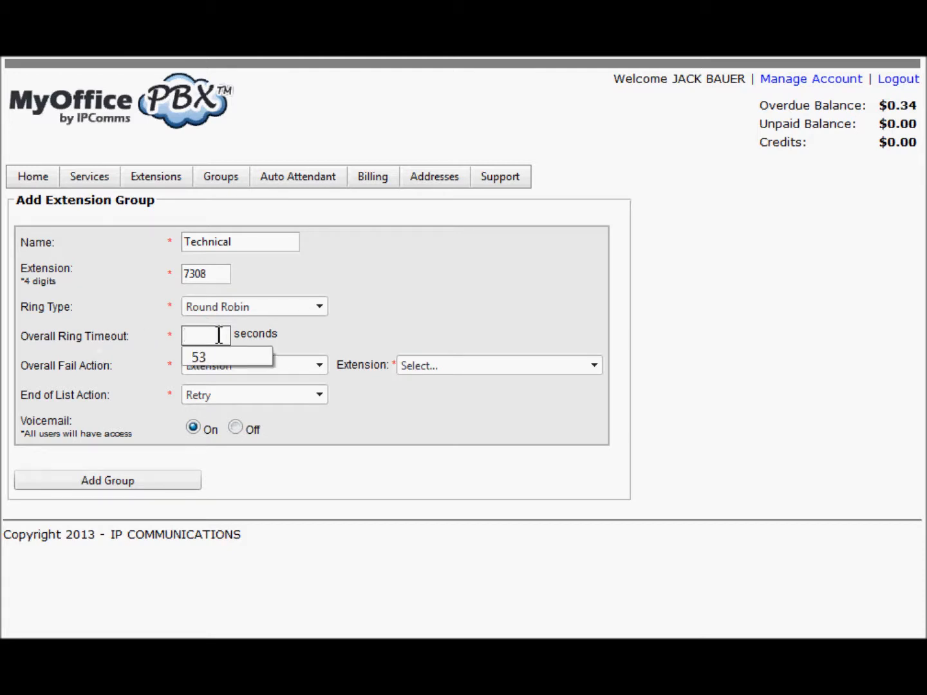
{"action": "type", "text": "30"}
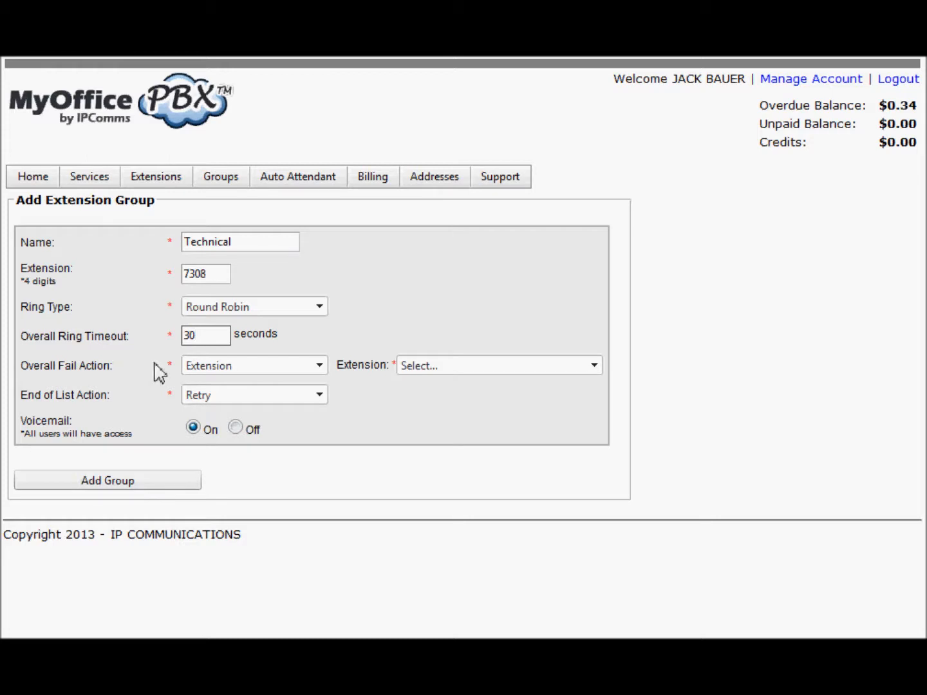
{"action": "left_click", "coordinate": [300, 371]}
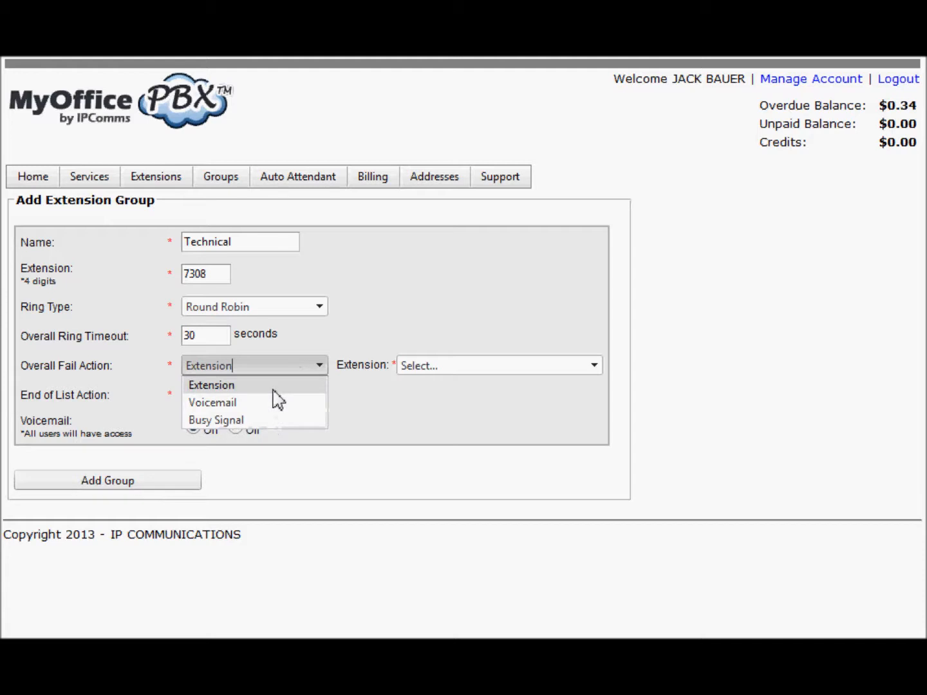
{"action": "left_click", "coordinate": [366, 343]}
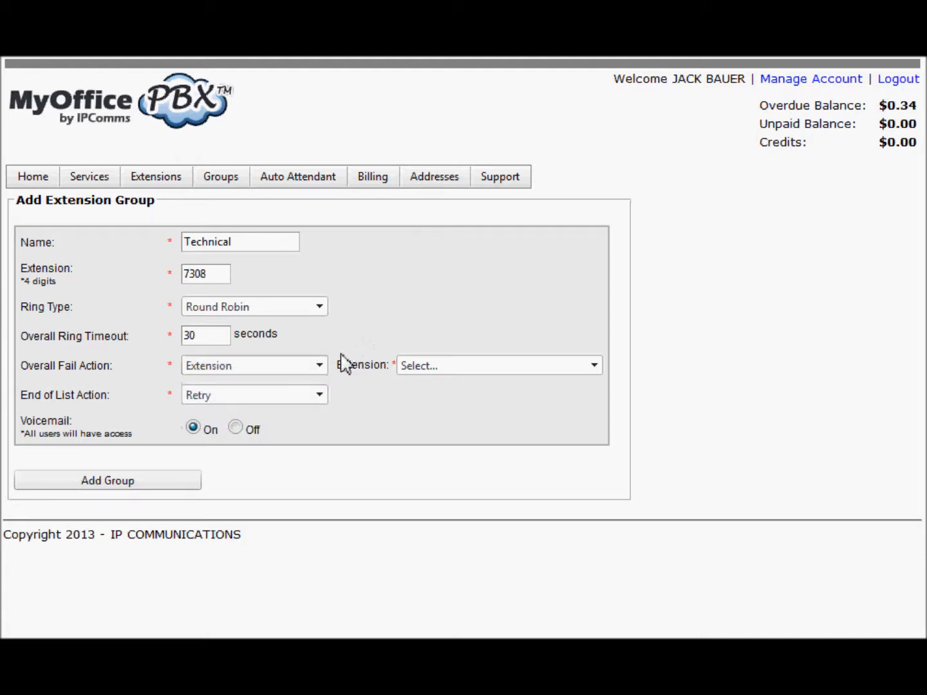
{"action": "left_click", "coordinate": [317, 396]}
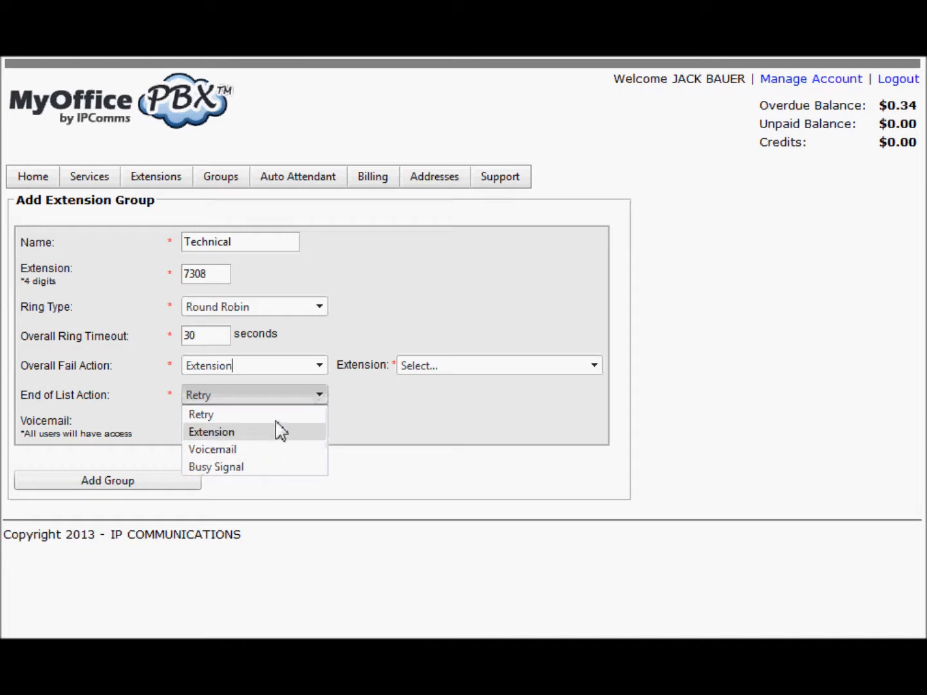
{"action": "left_click", "coordinate": [353, 397]}
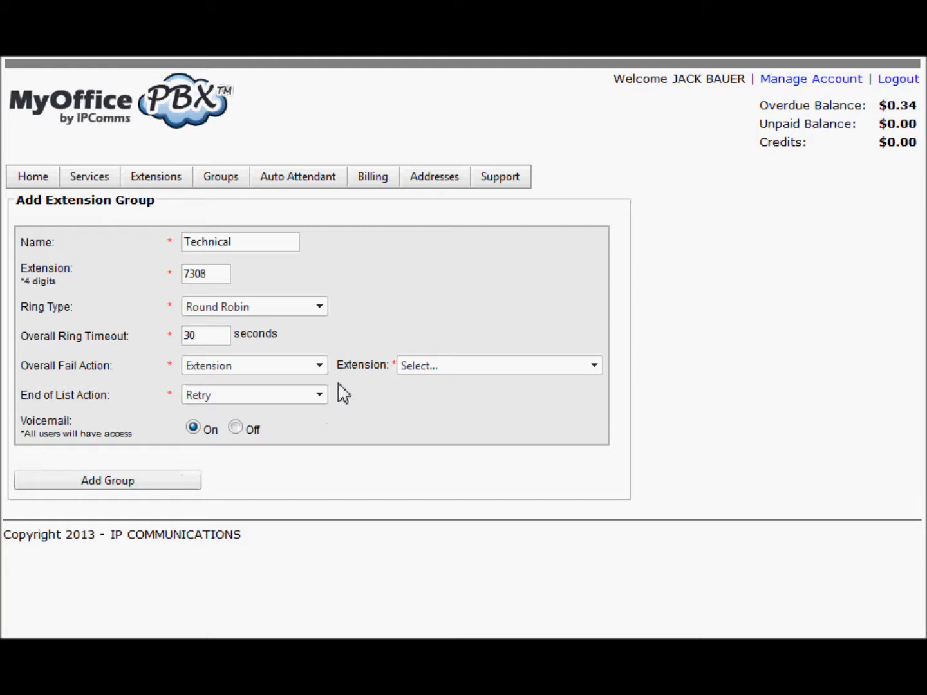
Set the group's overall fail action to Extension and choose user extension 6842 as its destination
{"action": "left_click", "coordinate": [320, 375]}
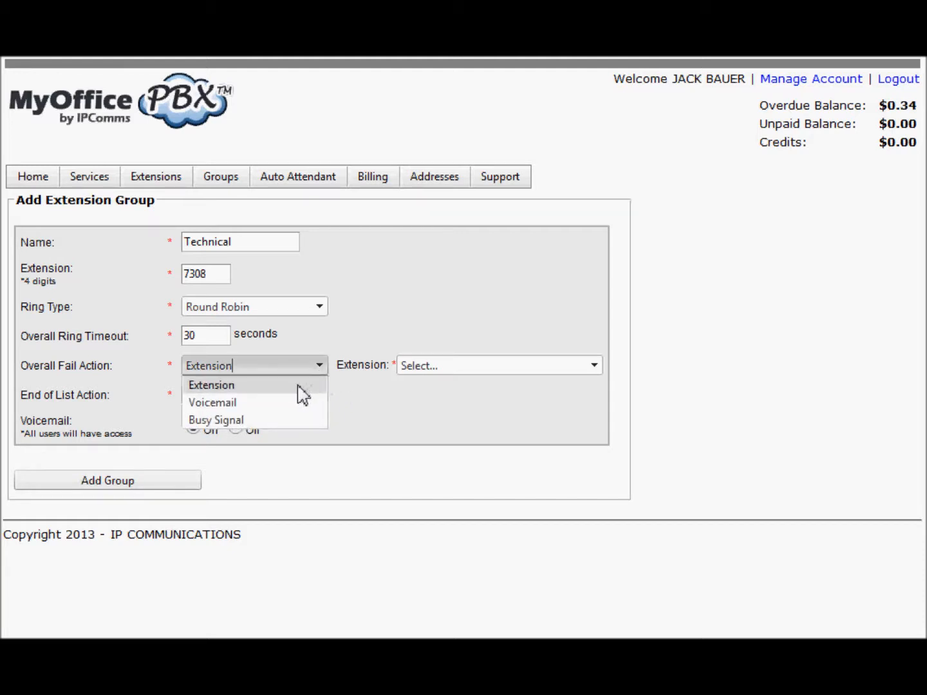
{"action": "left_click", "coordinate": [297, 386]}
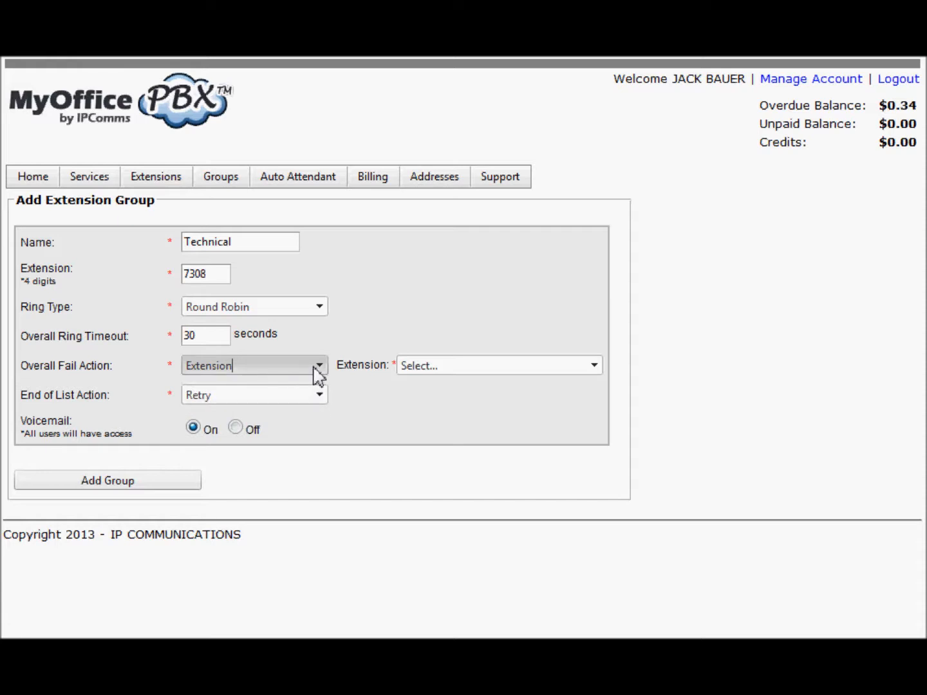
{"action": "left_click", "coordinate": [318, 376]}
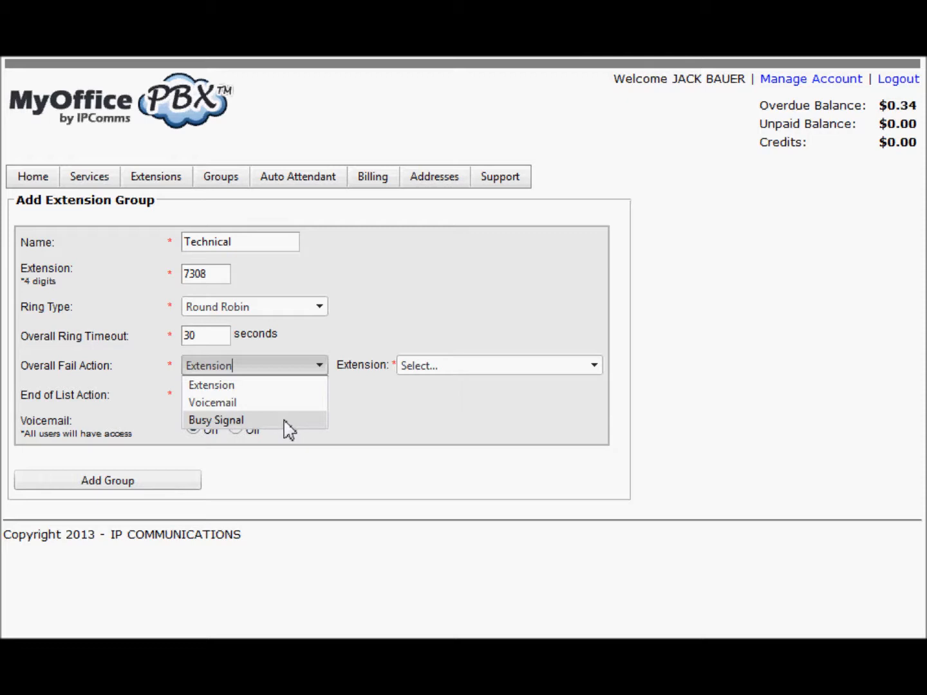
{"action": "left_click", "coordinate": [289, 386]}
{"action": "left_click", "coordinate": [457, 368]}
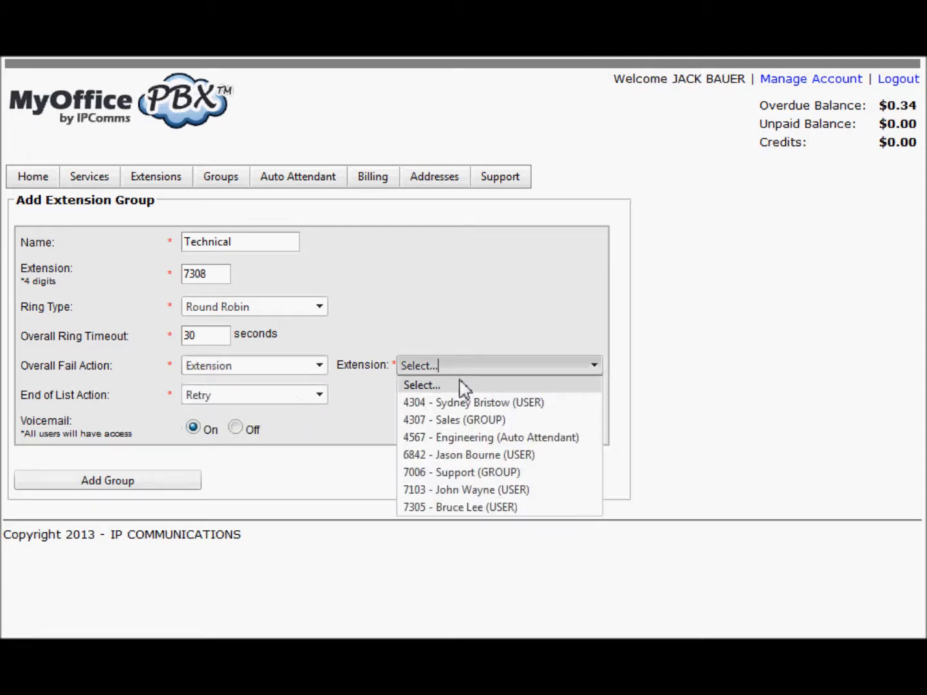
{"action": "left_click", "coordinate": [215, 396]}
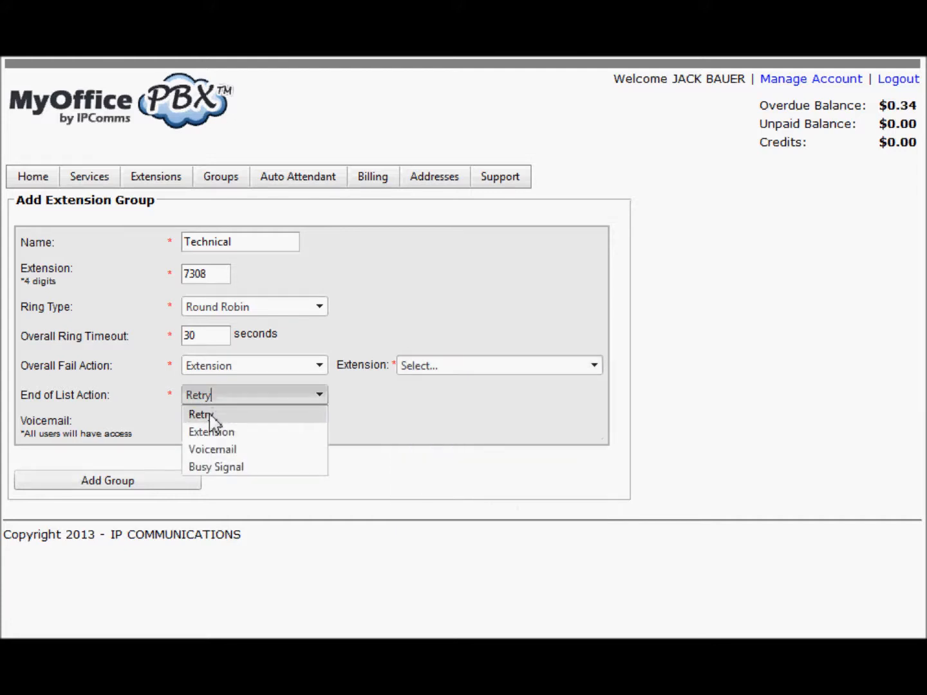
{"action": "left_click", "coordinate": [453, 367]}
{"action": "left_click", "coordinate": [465, 455]}
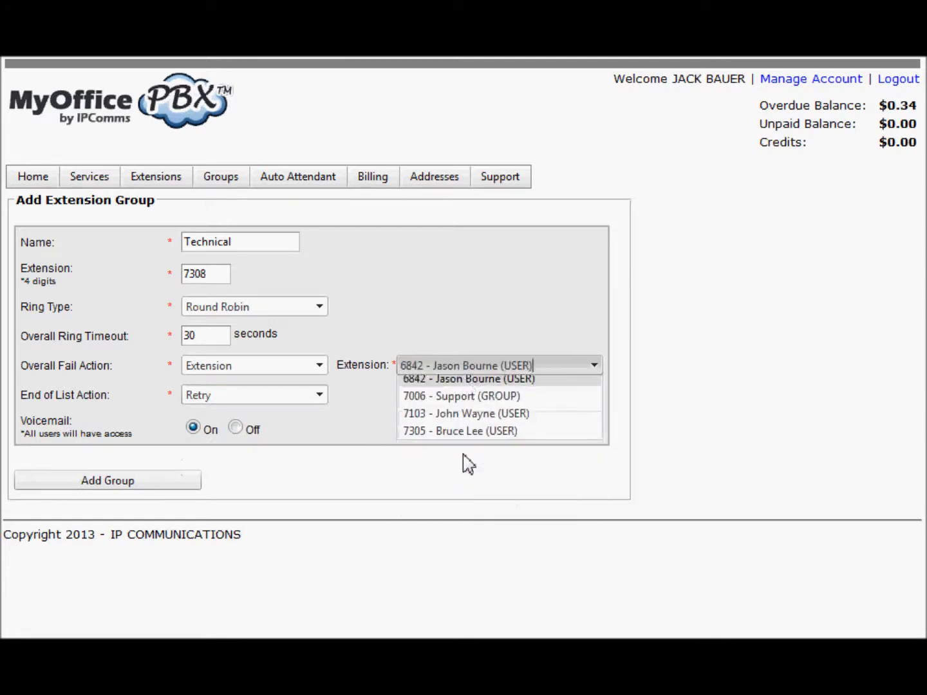
{"action": "left_click", "coordinate": [271, 404]}
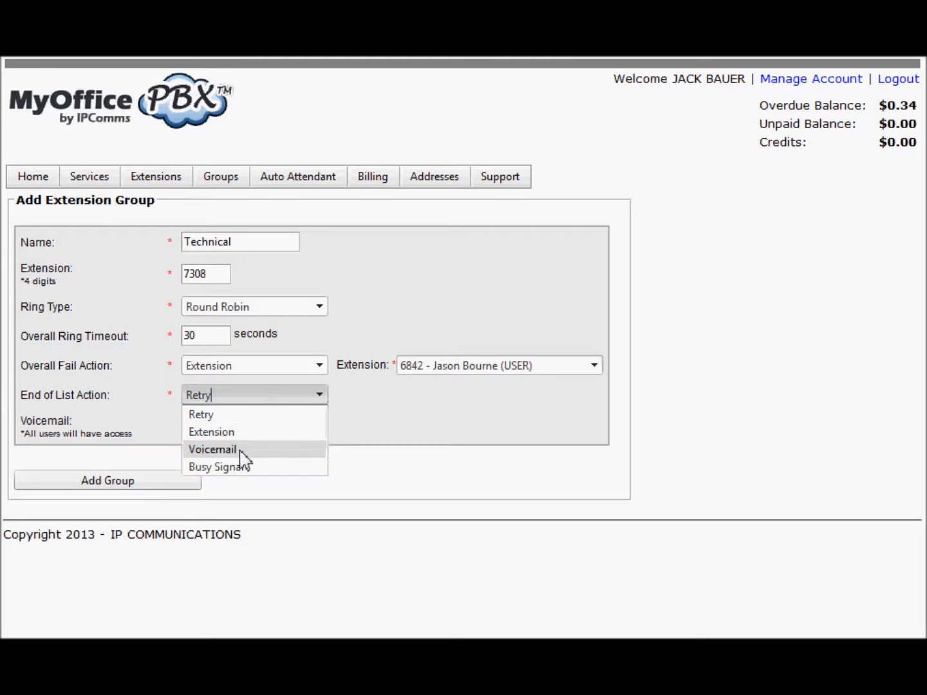
{"action": "left_click", "coordinate": [245, 450]}
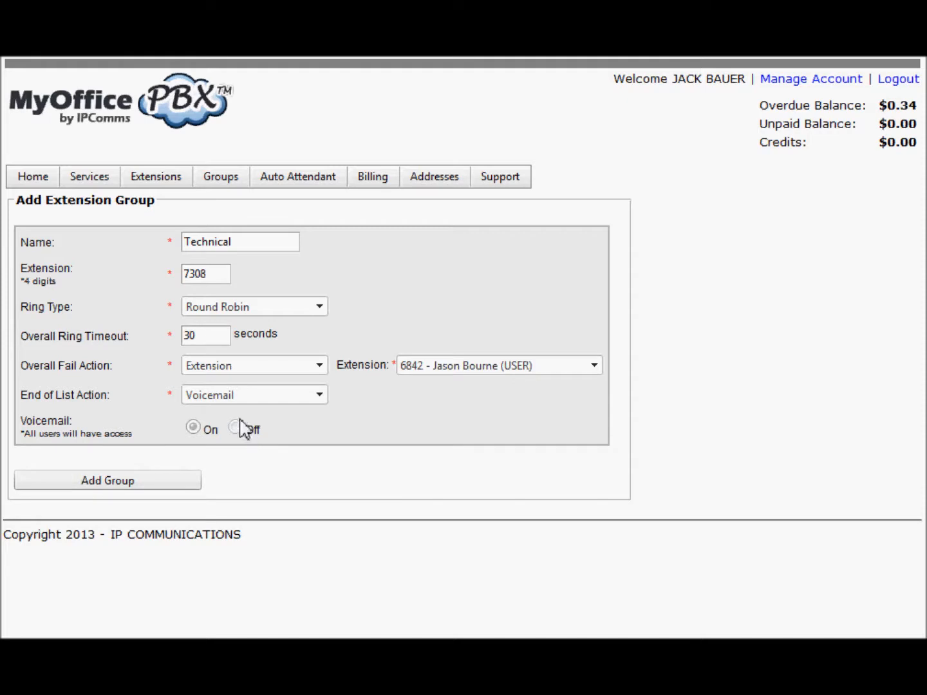
{"action": "left_click", "coordinate": [243, 401]}
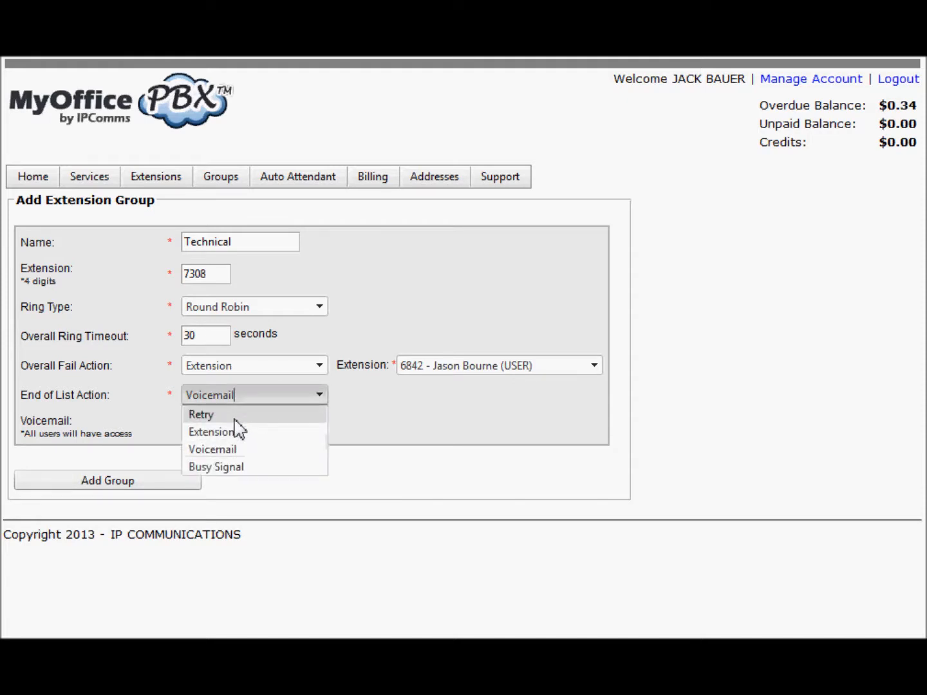
{"action": "left_click", "coordinate": [234, 419]}
{"action": "left_click", "coordinate": [236, 429]}
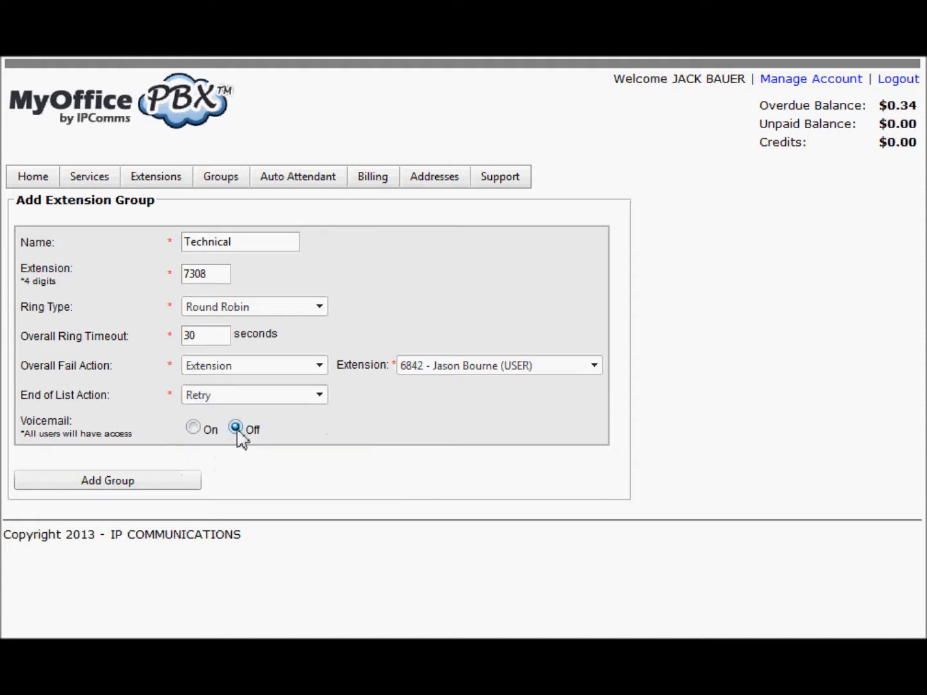
{"action": "left_click", "coordinate": [192, 428]}
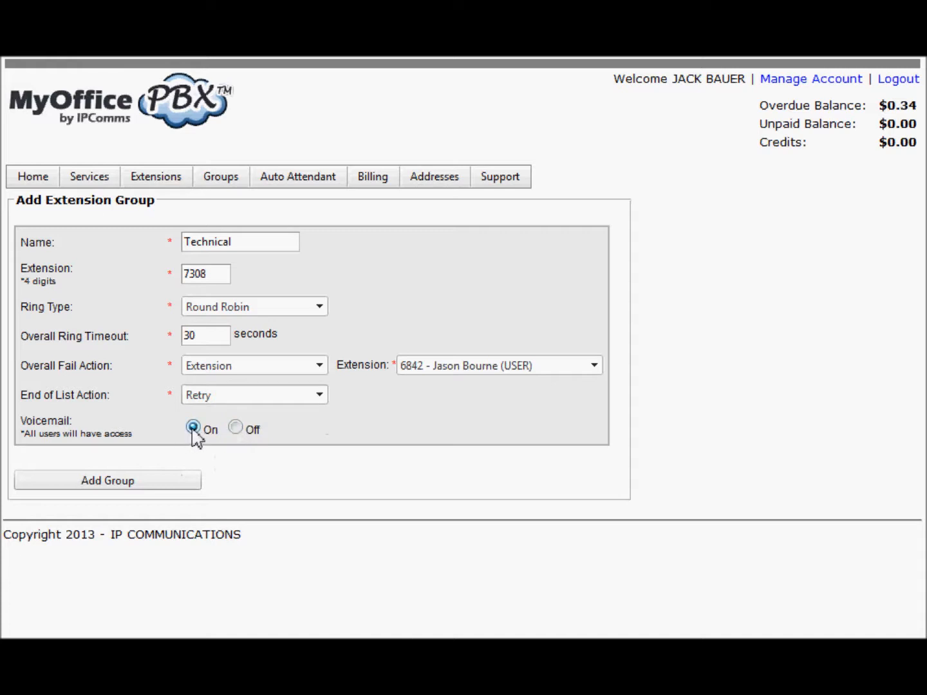
Set the end of list action to Voicemail and create the extension group
{"action": "left_click", "coordinate": [230, 398]}
{"action": "left_click", "coordinate": [224, 450]}
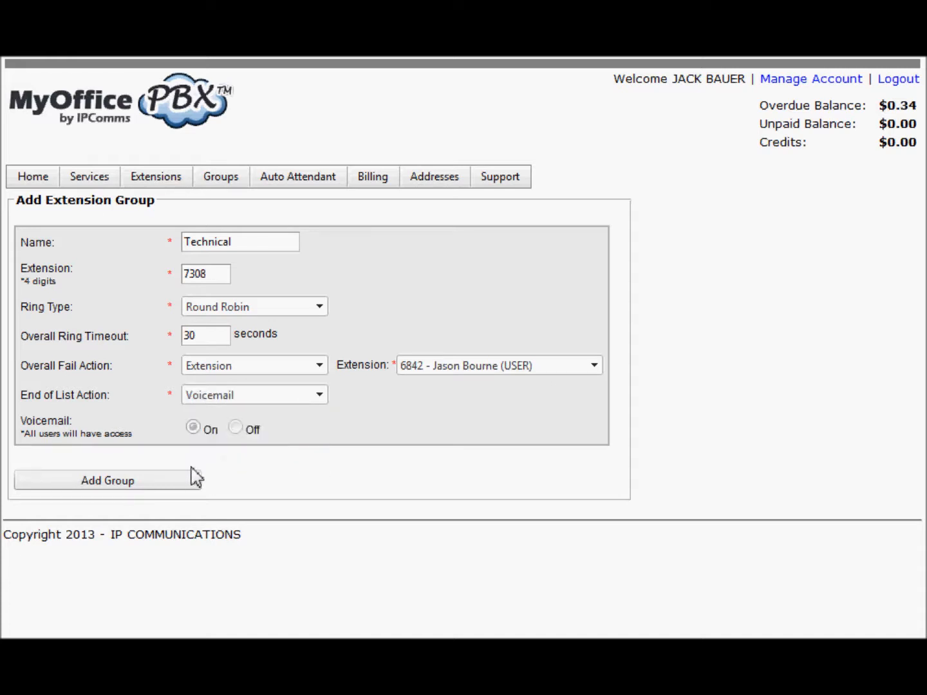
{"action": "left_click", "coordinate": [113, 486]}
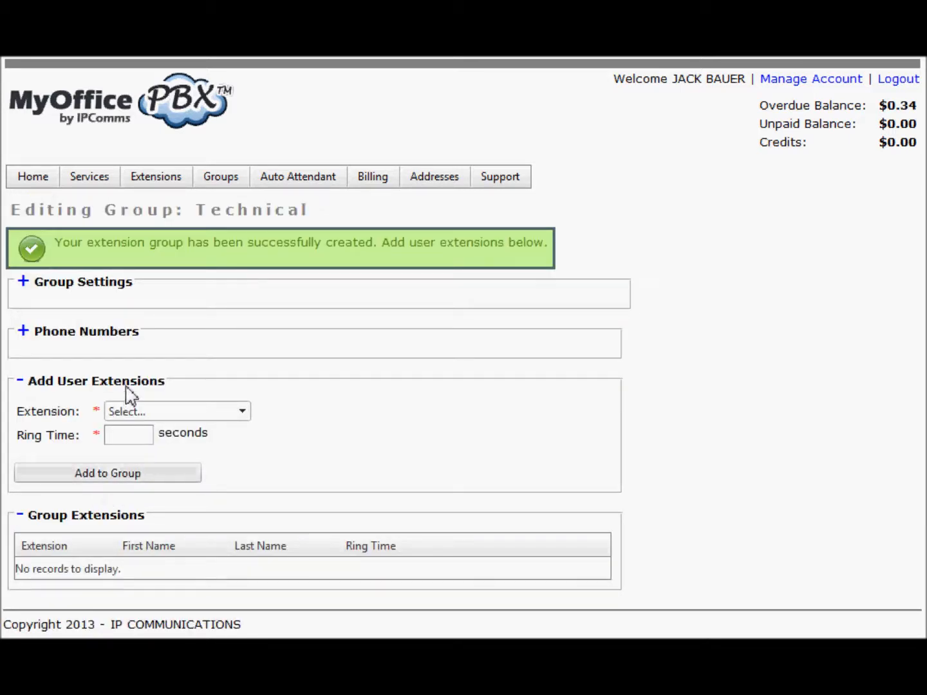
Add user extension 6842 to the Technical group with a ring time of 15 seconds
{"action": "left_click", "coordinate": [204, 413]}
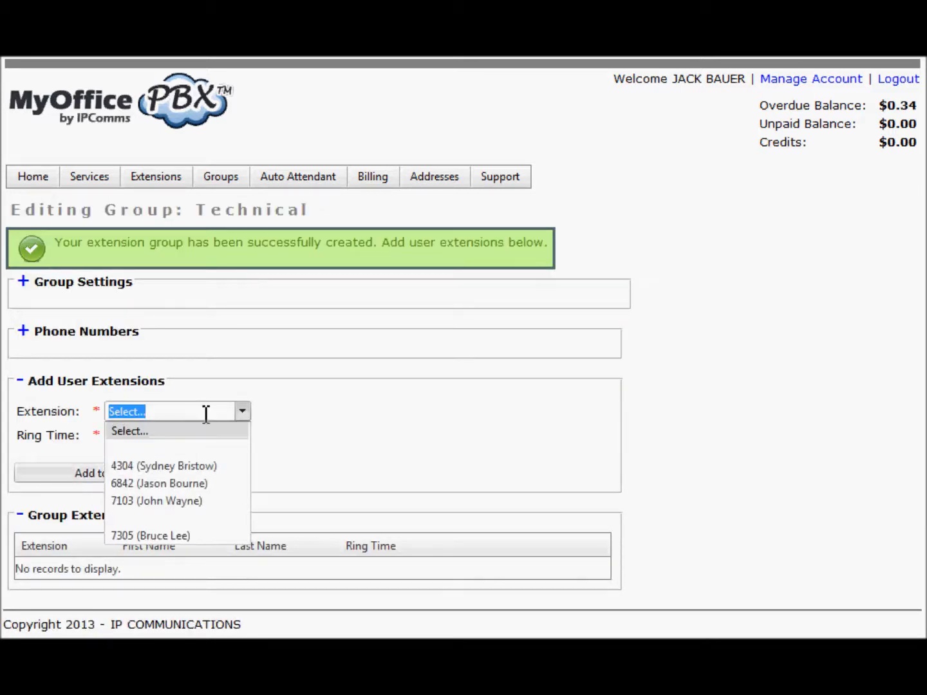
{"action": "left_click", "coordinate": [182, 489]}
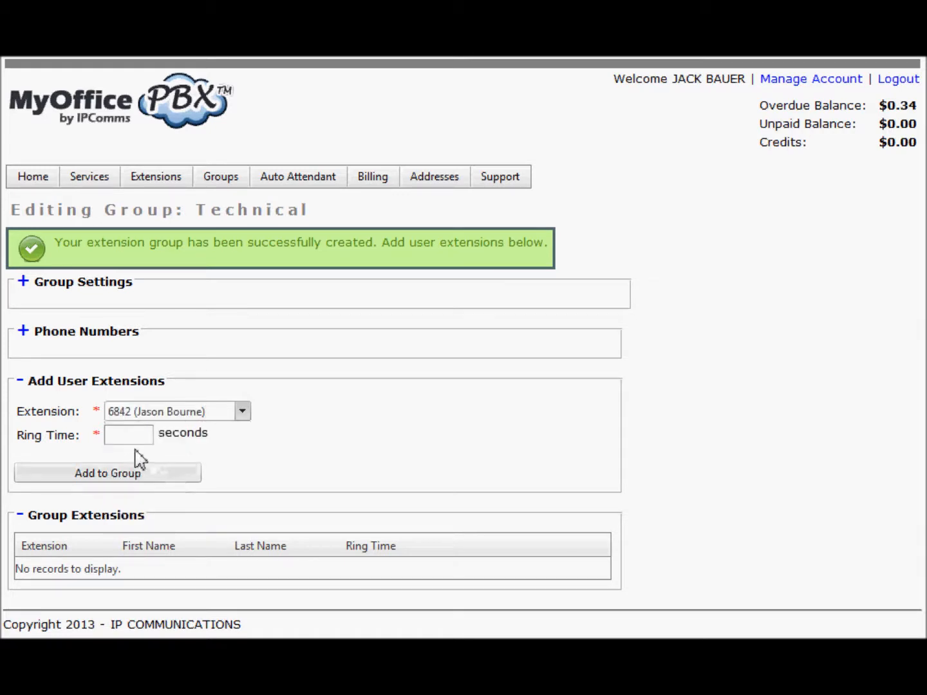
{"action": "left_click", "coordinate": [133, 437]}
{"action": "type", "text": "15"}
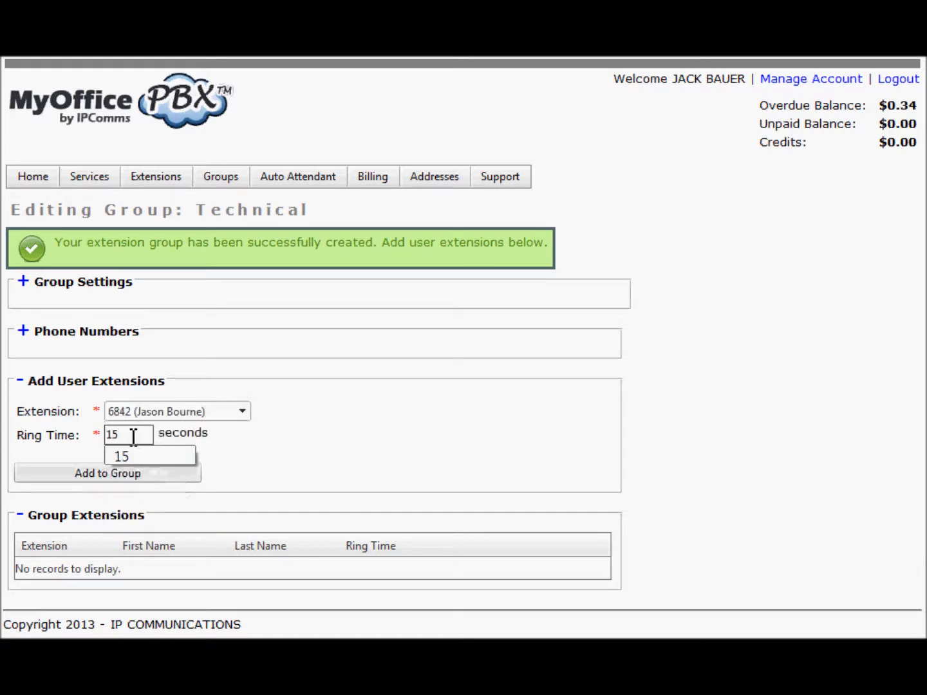
{"action": "left_click", "coordinate": [84, 481]}
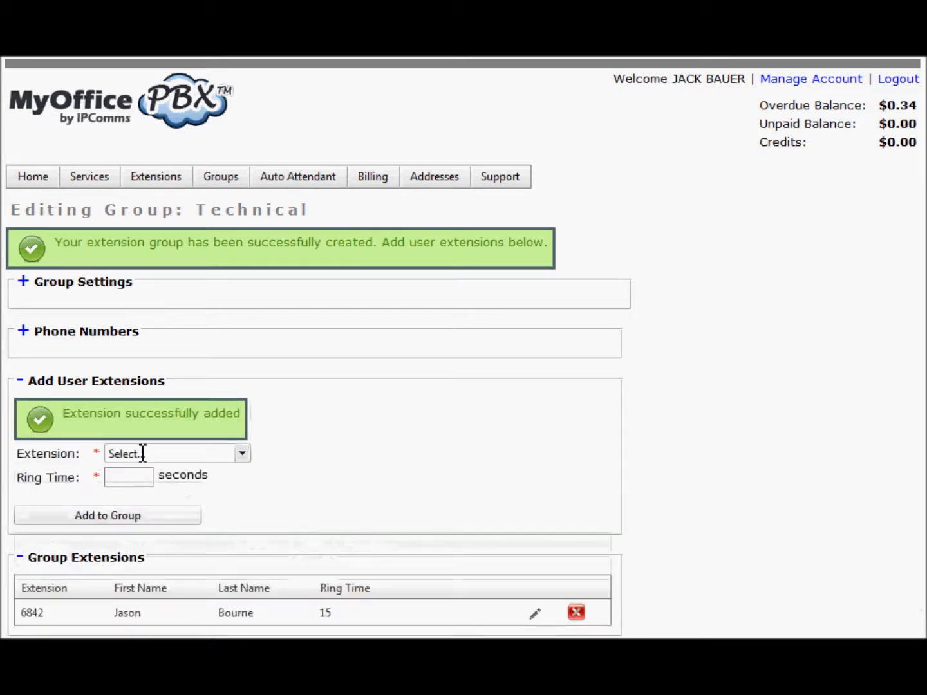
Add user extension 7103 to the Technical group with a ring time of 15 seconds
{"action": "left_click", "coordinate": [207, 456]}
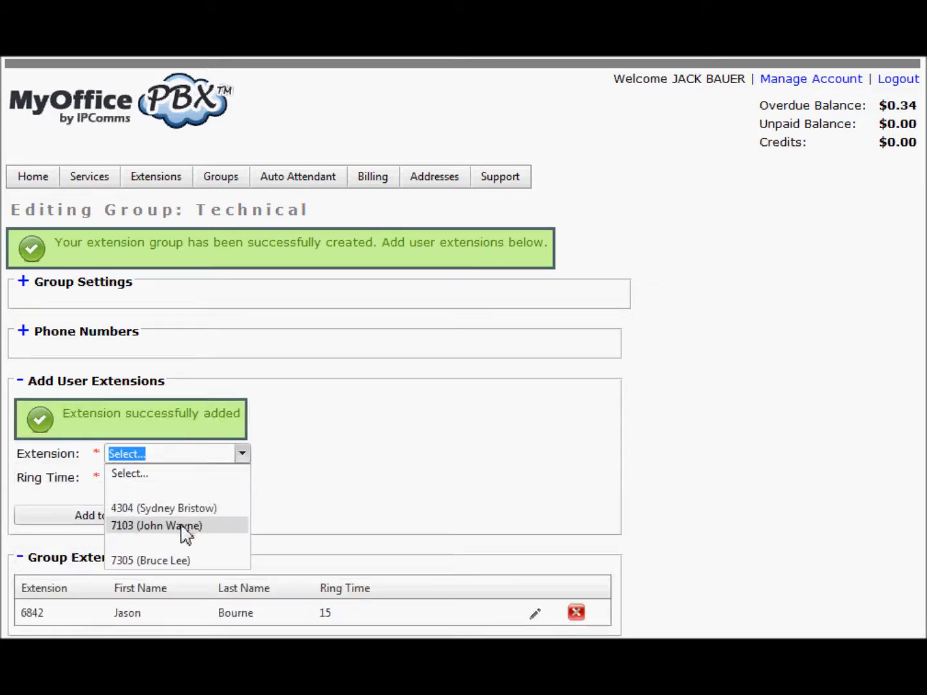
{"action": "left_click", "coordinate": [180, 532]}
{"action": "left_click", "coordinate": [120, 477]}
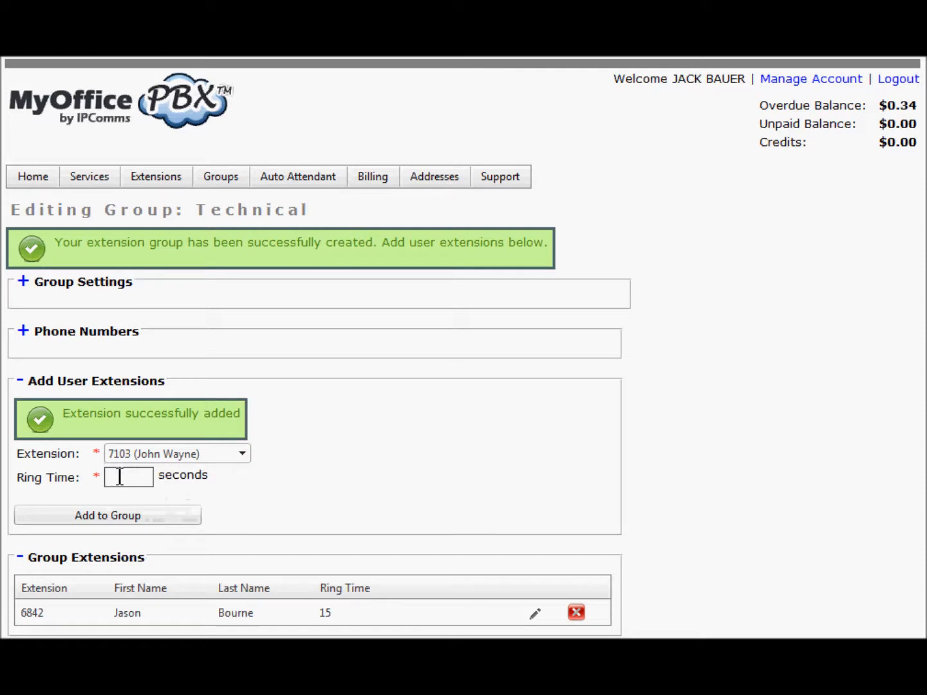
{"action": "type", "text": "15"}
{"action": "left_click", "coordinate": [76, 525]}
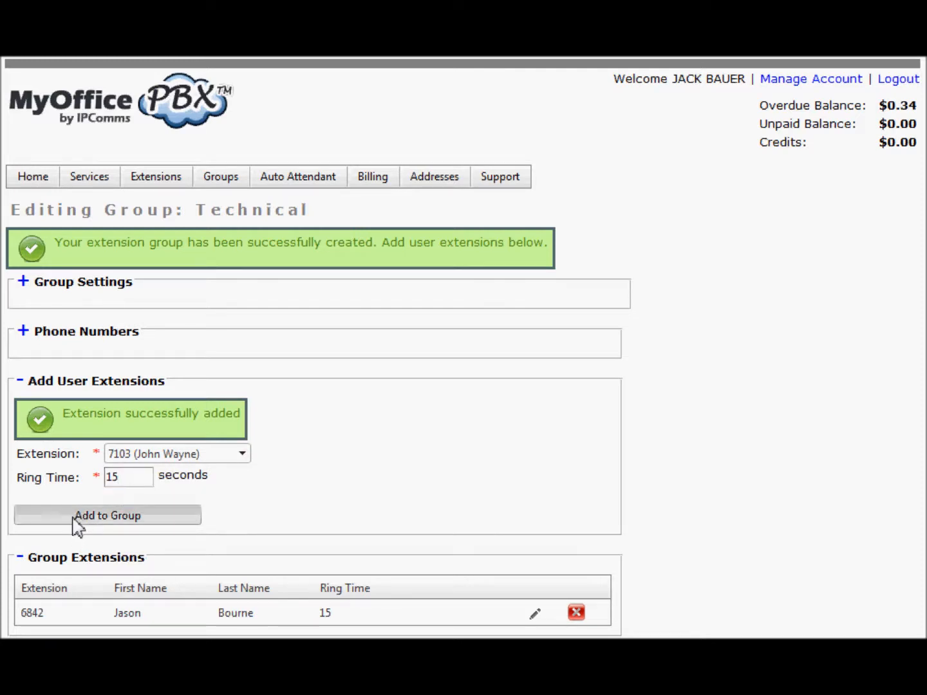
Review the Technical group's settings and the phone numbers that reach it, collapsing each section again
{"action": "left_click", "coordinate": [26, 284]}
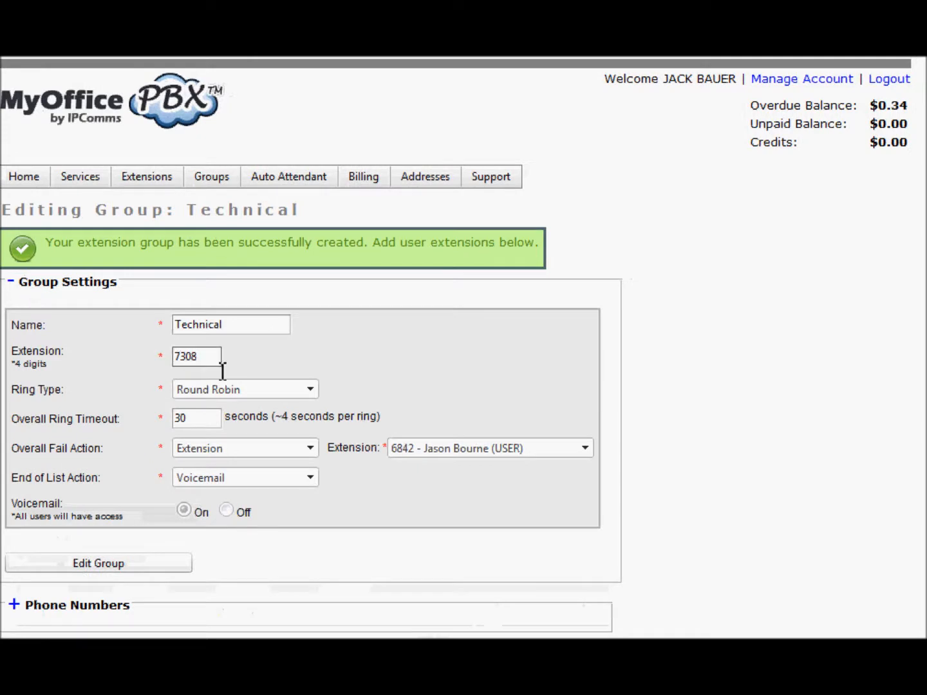
{"action": "left_click", "coordinate": [13, 287]}
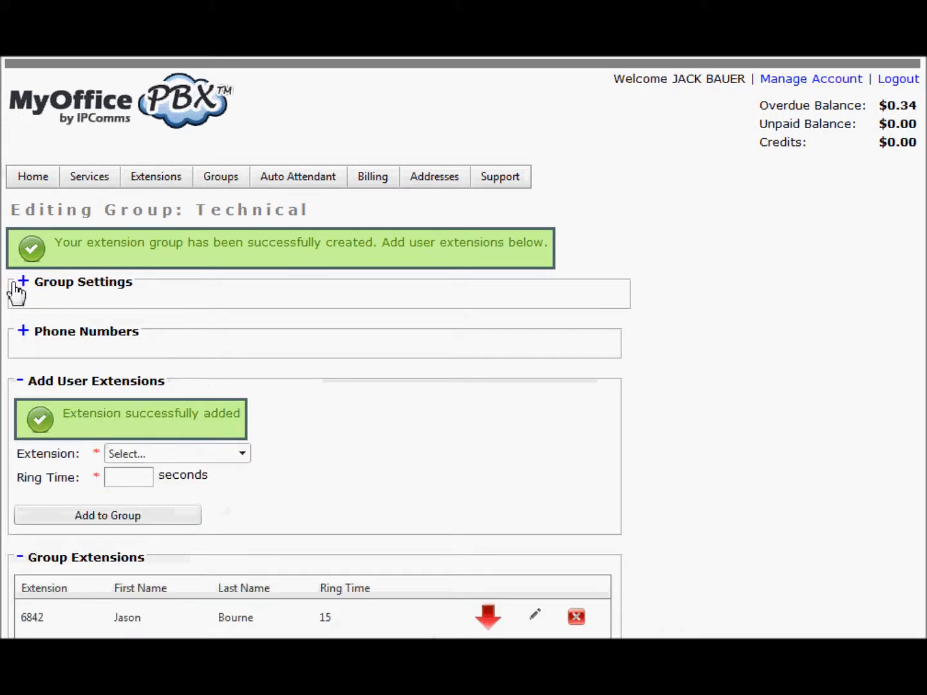
{"action": "left_click", "coordinate": [16, 334]}
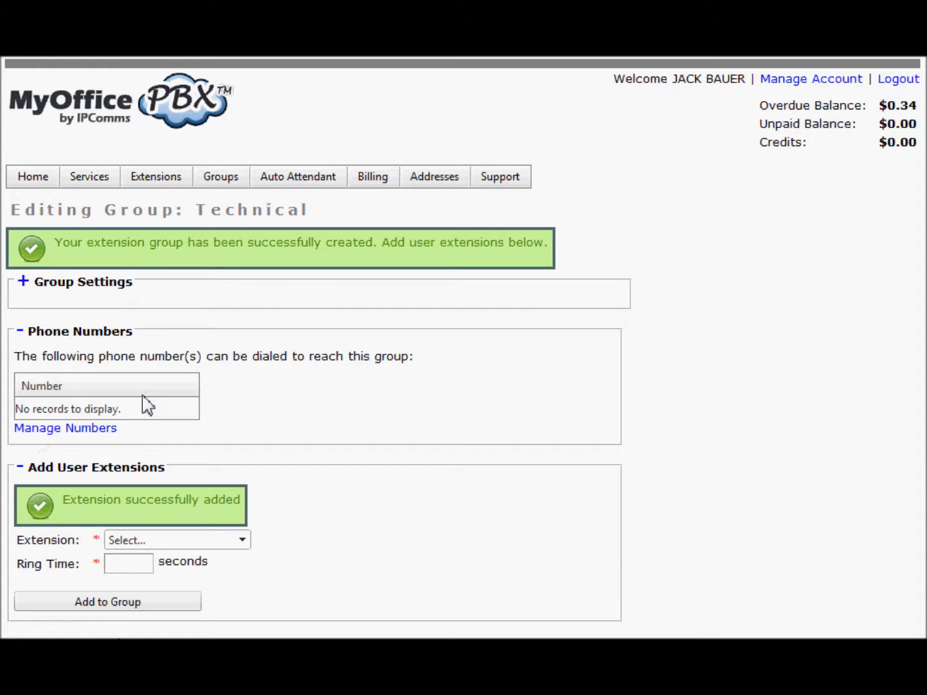
{"action": "left_click", "coordinate": [21, 333]}
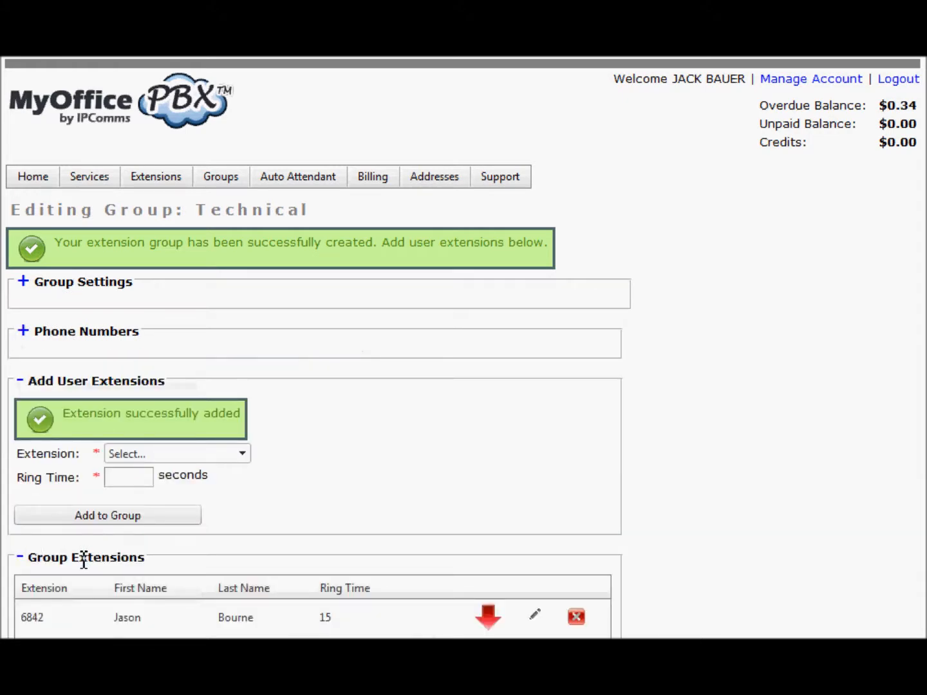
Move user extension 6842 down one place in the Technical group's extension order and confirm the change
{"action": "left_click_drag", "start_coordinate": [117, 620], "coordinate": [285, 618]}
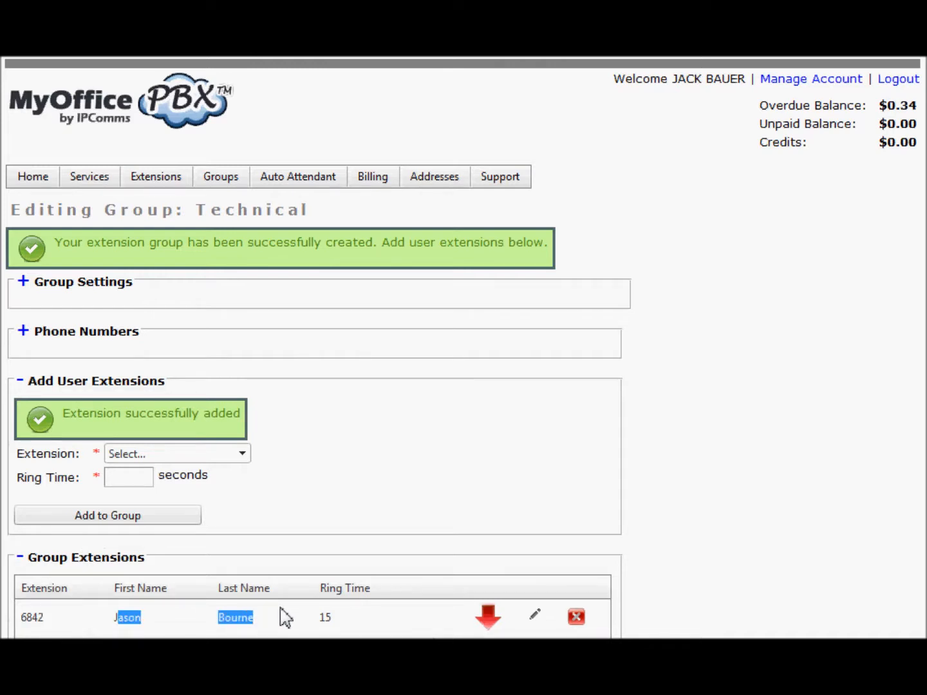
{"action": "left_click", "coordinate": [491, 621]}
{"action": "left_click", "coordinate": [458, 414]}
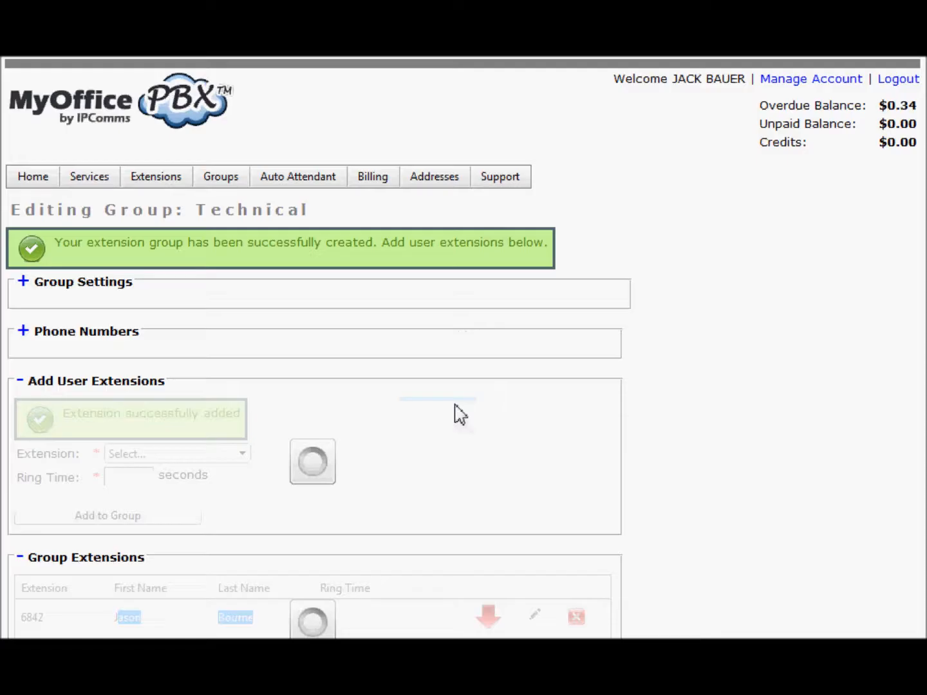